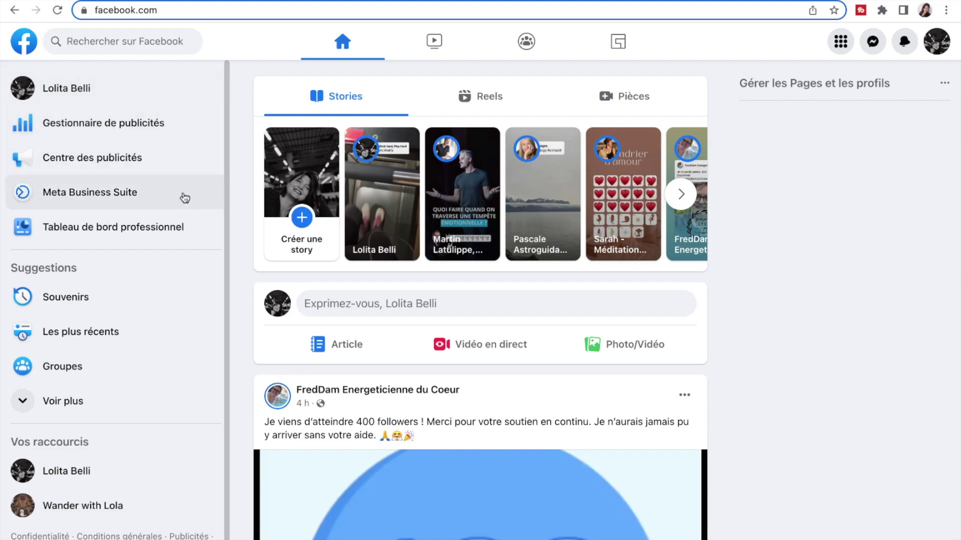
Switch to Meta Business Suite and start creating a new post.
click(106, 204)
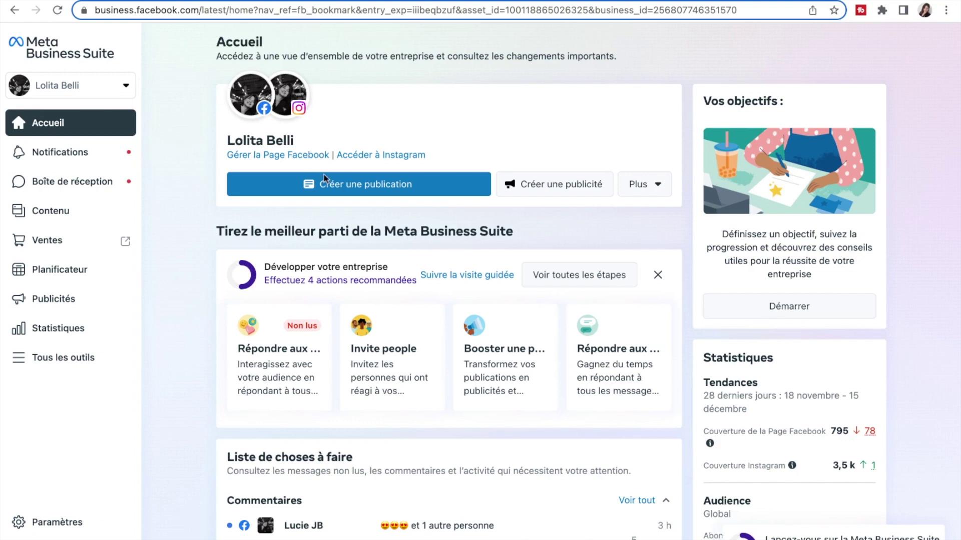
mouse_move(328, 186)
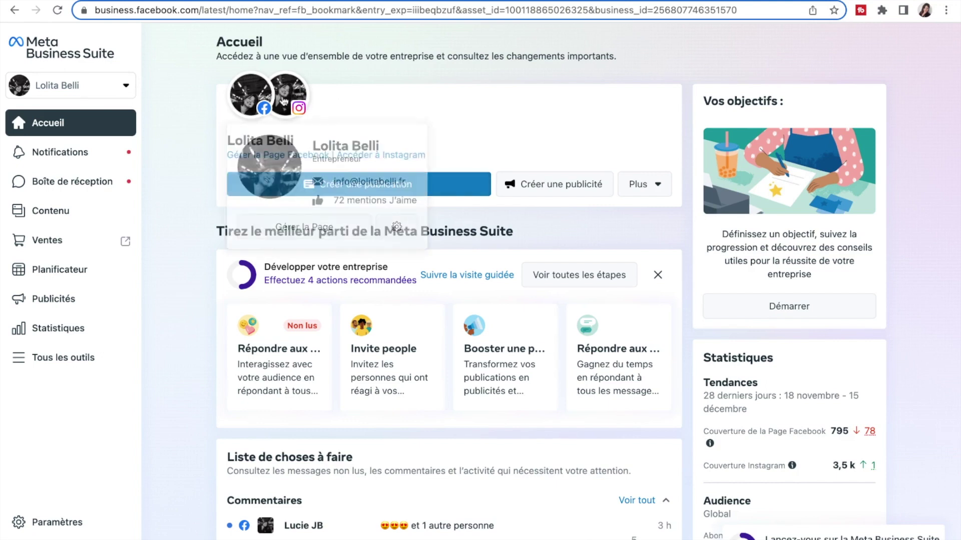
mouse_move(300, 111)
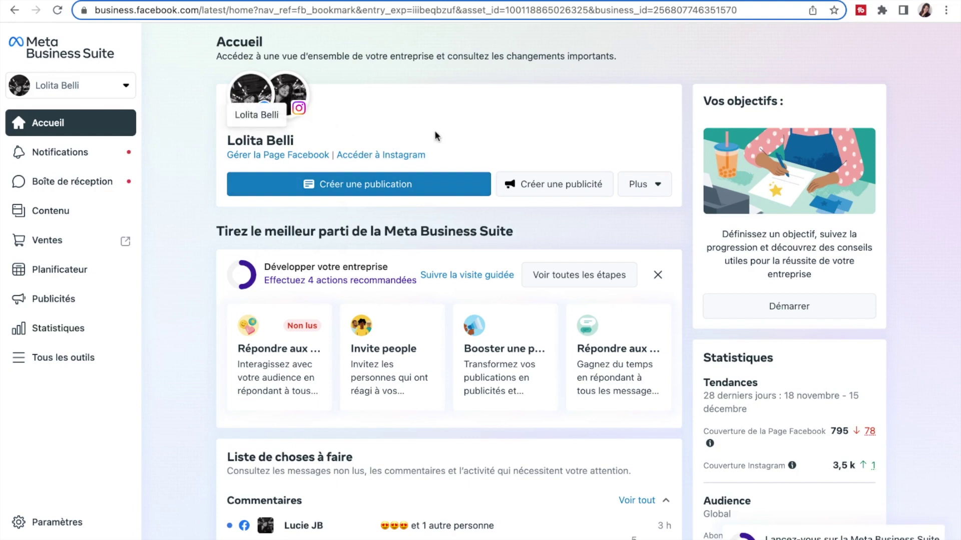
click(384, 191)
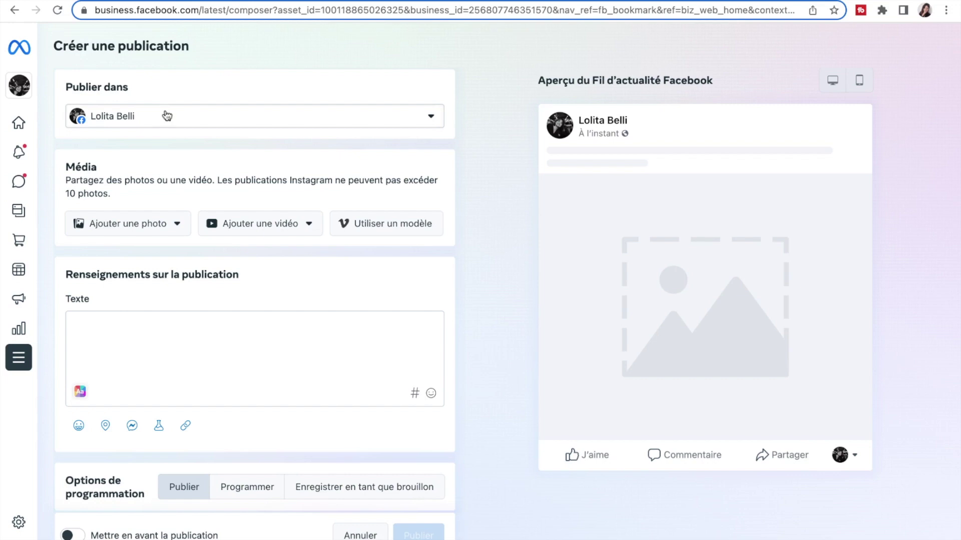
Add the linked Instagram account to the post's publishing destinations alongside the Facebook Page.
click(430, 121)
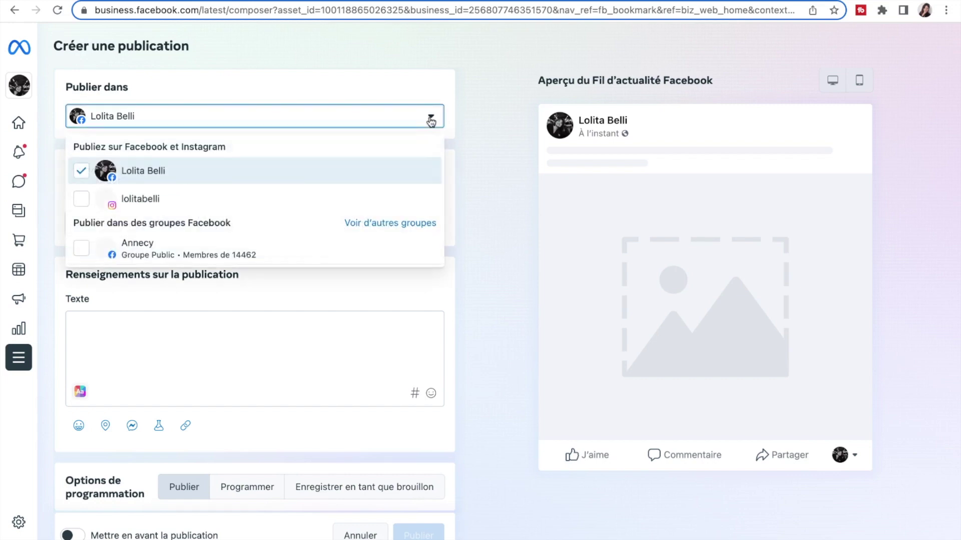
click(85, 199)
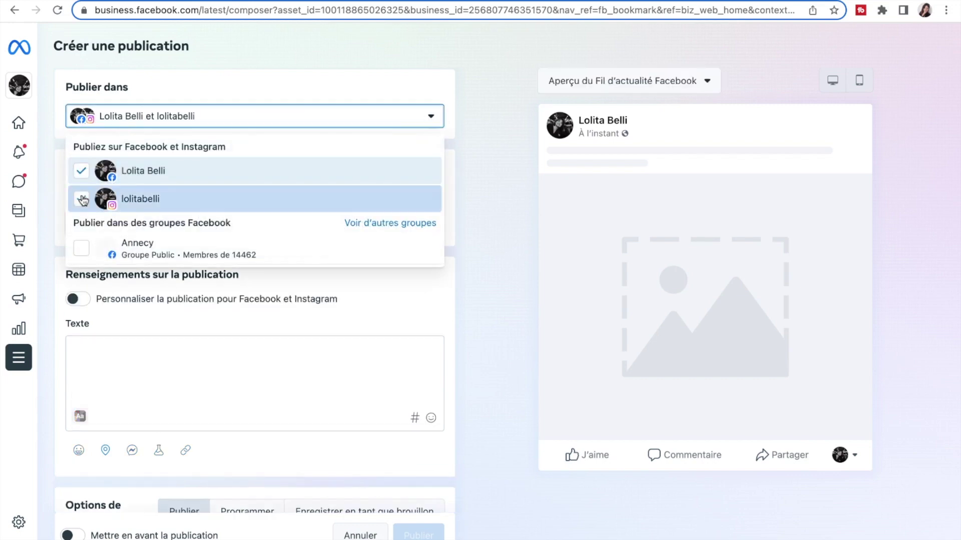
click(411, 74)
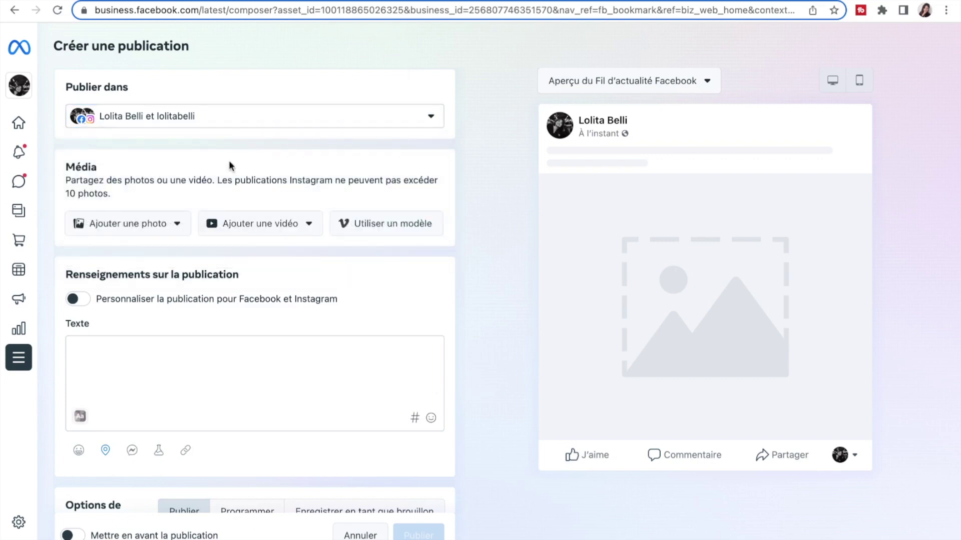
Look at the available sources for adding a photo to the post.
scroll(274, 165, down, 1)
click(179, 189)
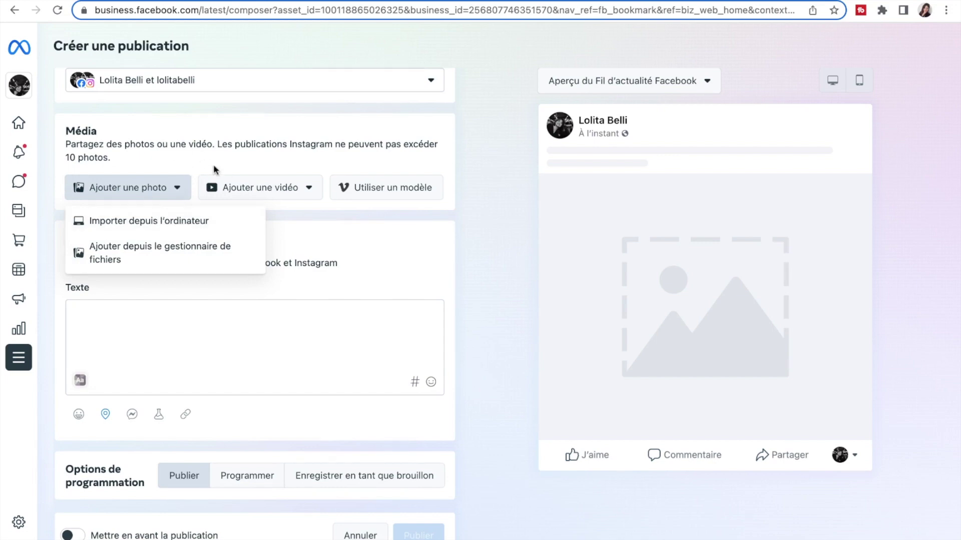
click(242, 140)
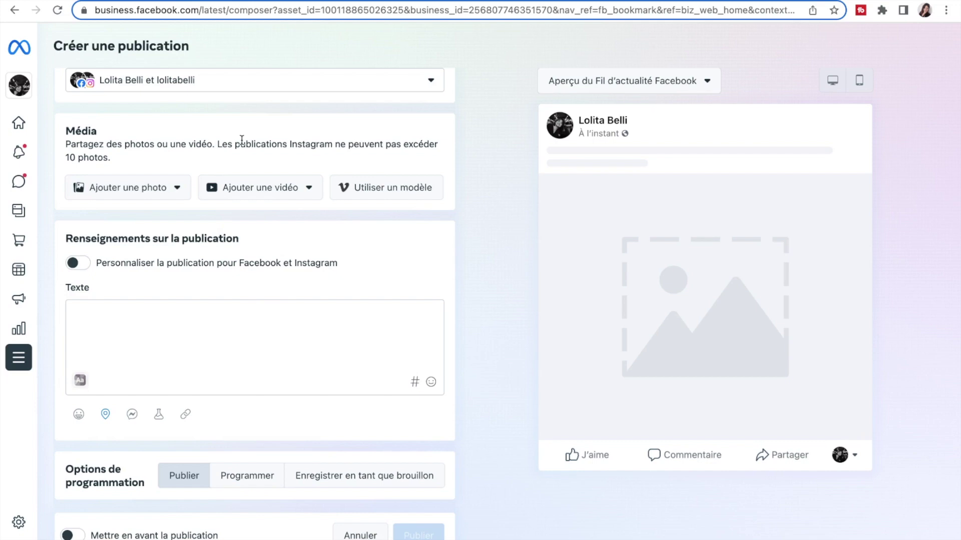
click(179, 192)
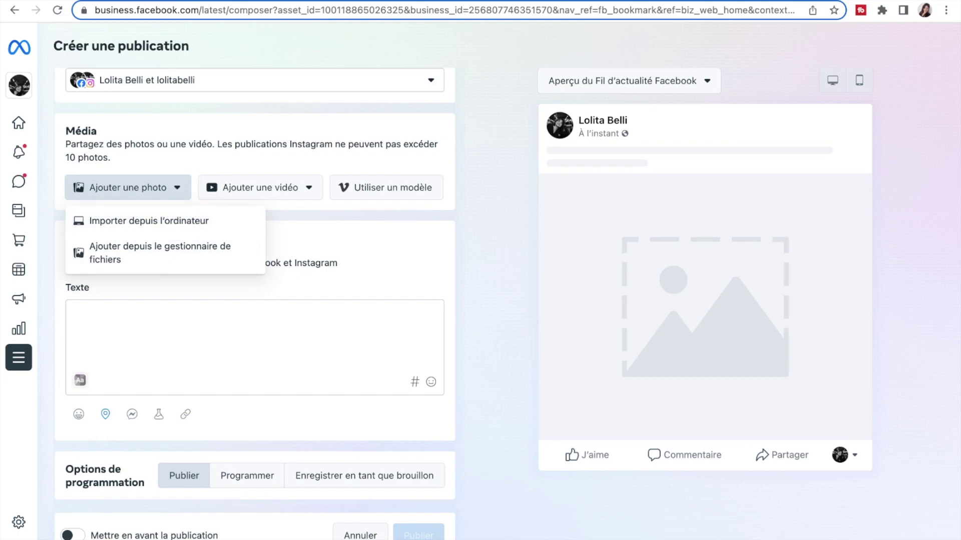
key(Escape)
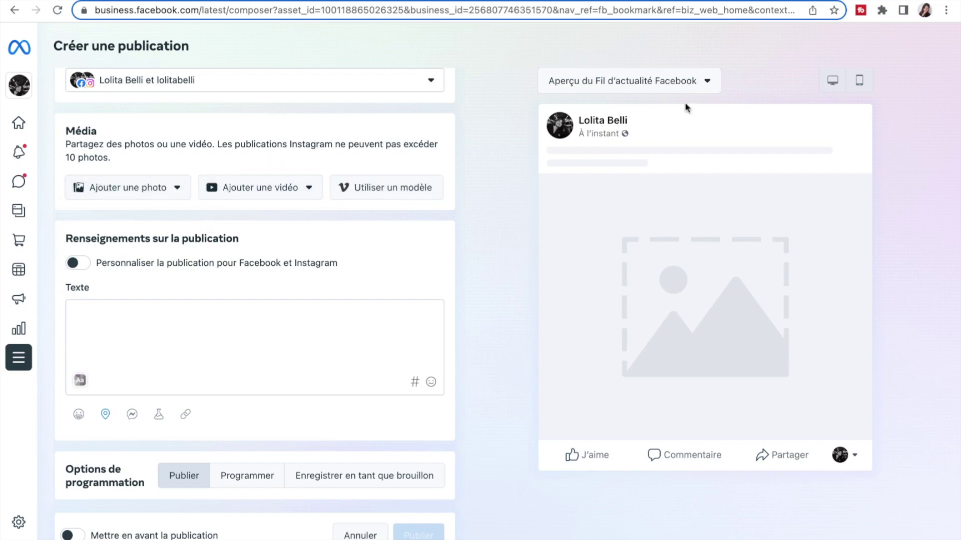
Check the feed preview choices for the post, ending on the Facebook news feed preview.
click(707, 81)
click(681, 154)
click(713, 91)
click(732, 91)
scroll(525, 285, down, 1)
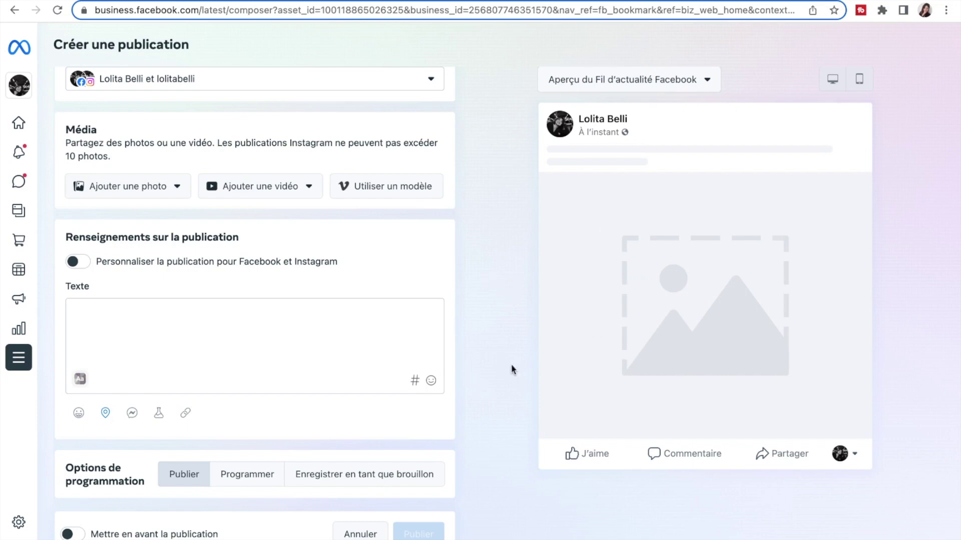
Enable separate customization of the post for Facebook and Instagram, and make the Facebook text ready for entry.
click(257, 312)
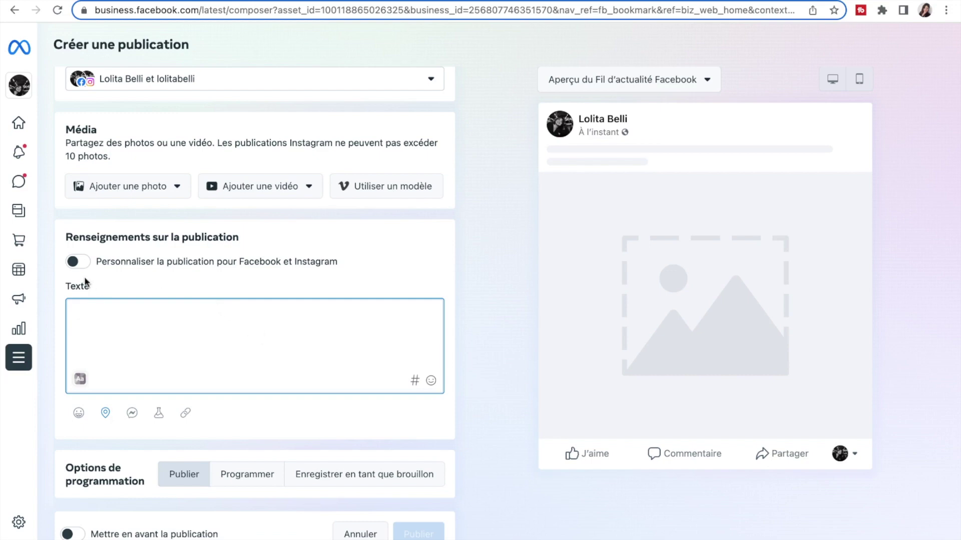
click(73, 263)
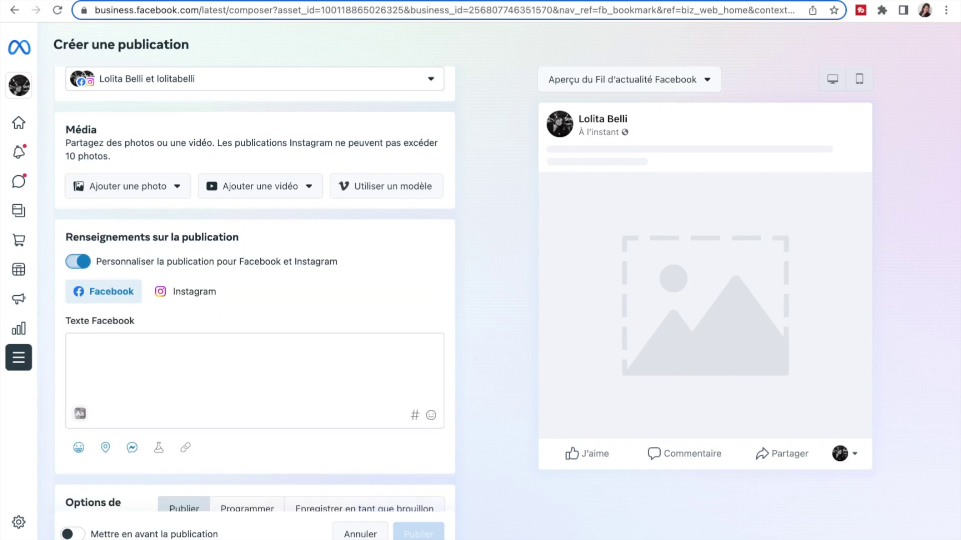
click(168, 299)
click(98, 293)
click(155, 365)
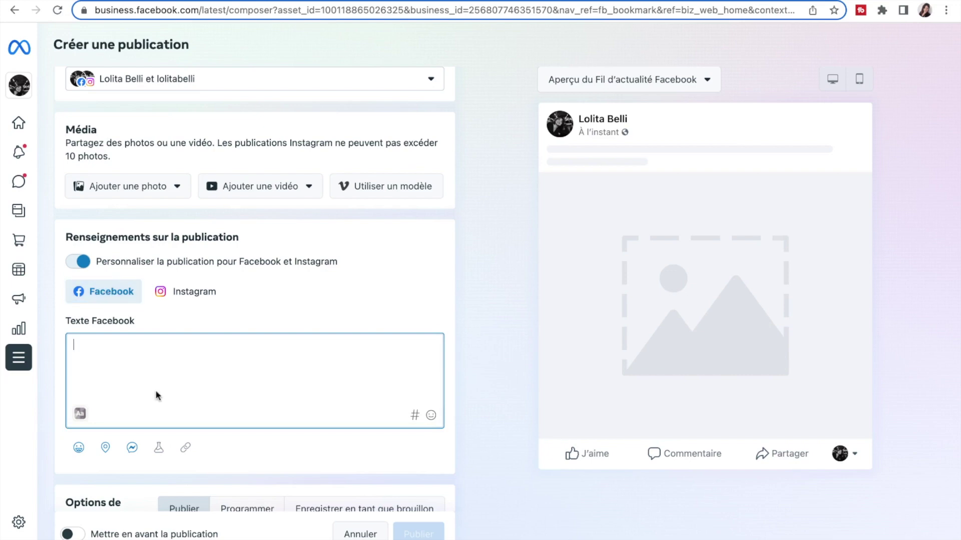
Search the hashtag suggestions for "développementpersonnel", look through them and leave without adding any.
scroll(142, 361, down, 2)
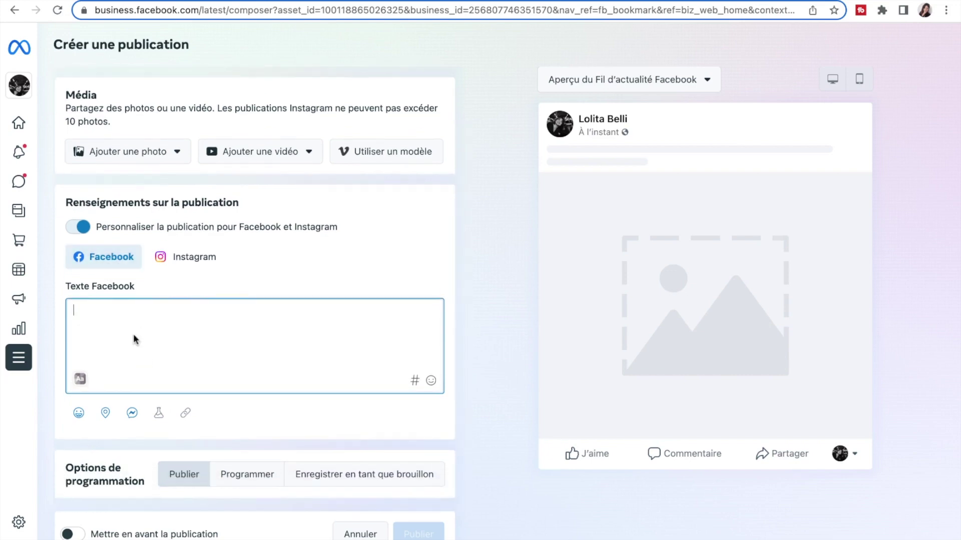
scroll(301, 336, down, 1)
scroll(302, 275, down, 1)
scroll(476, 350, down, 1)
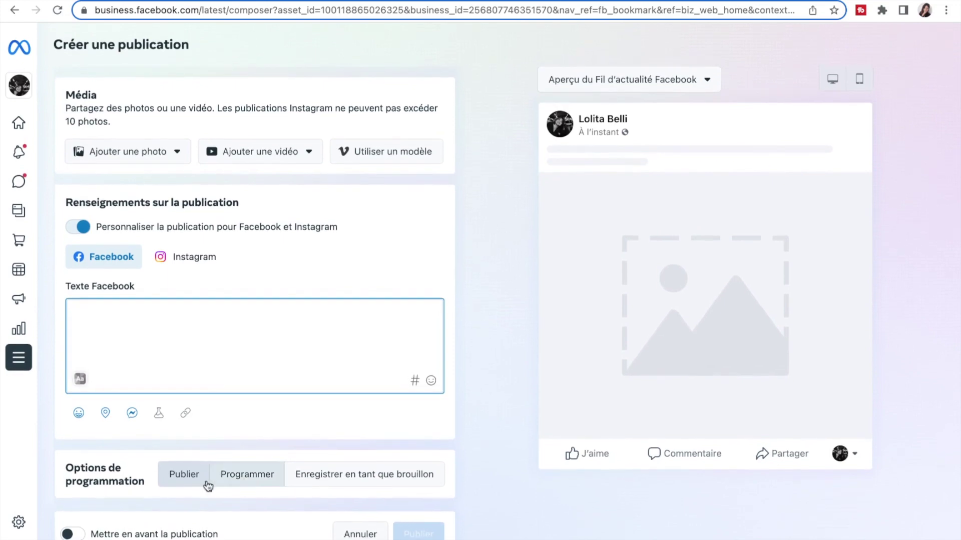
click(415, 382)
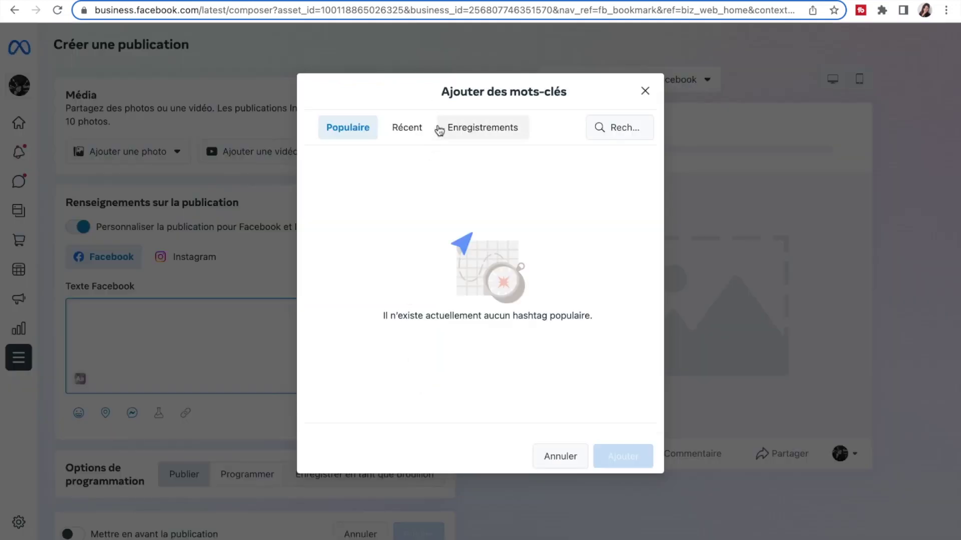
click(634, 128)
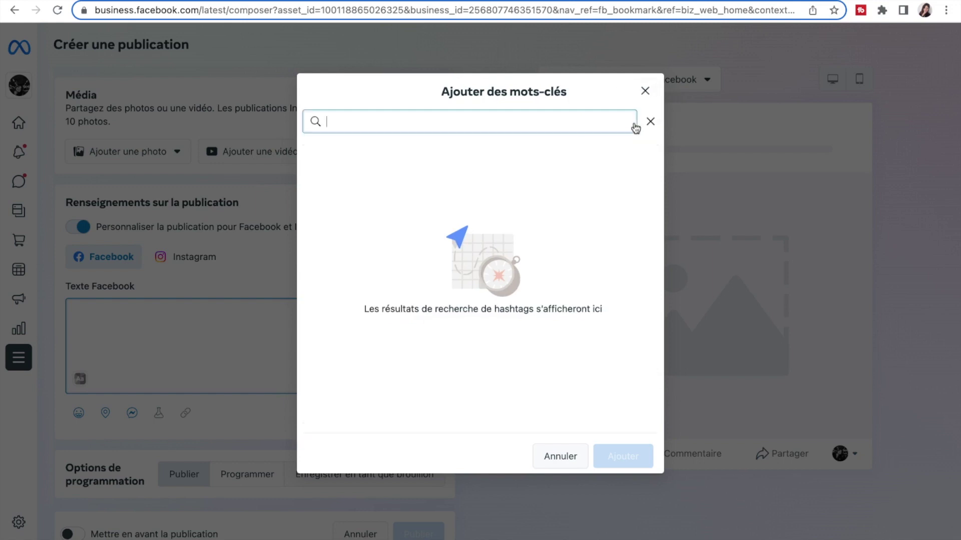
text(développemen)
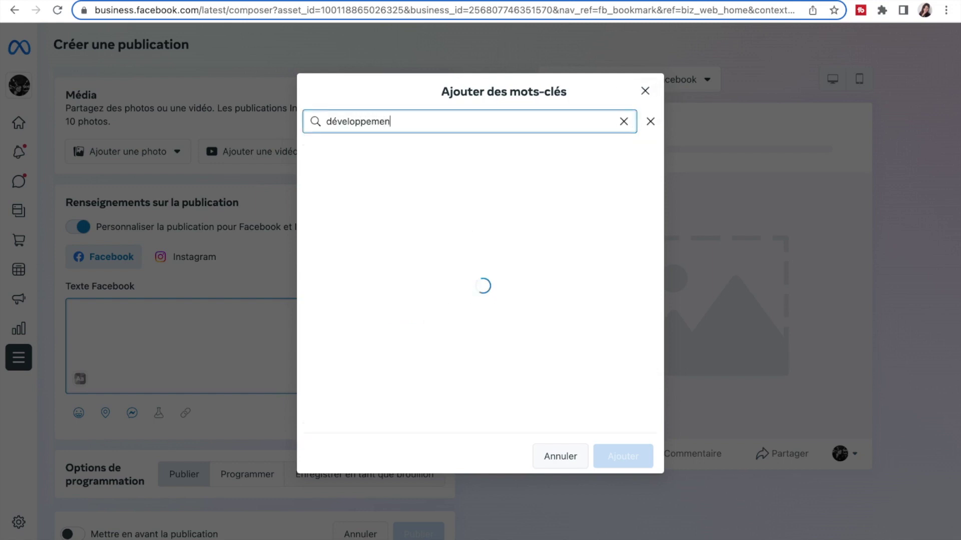
text(tpersonnel)
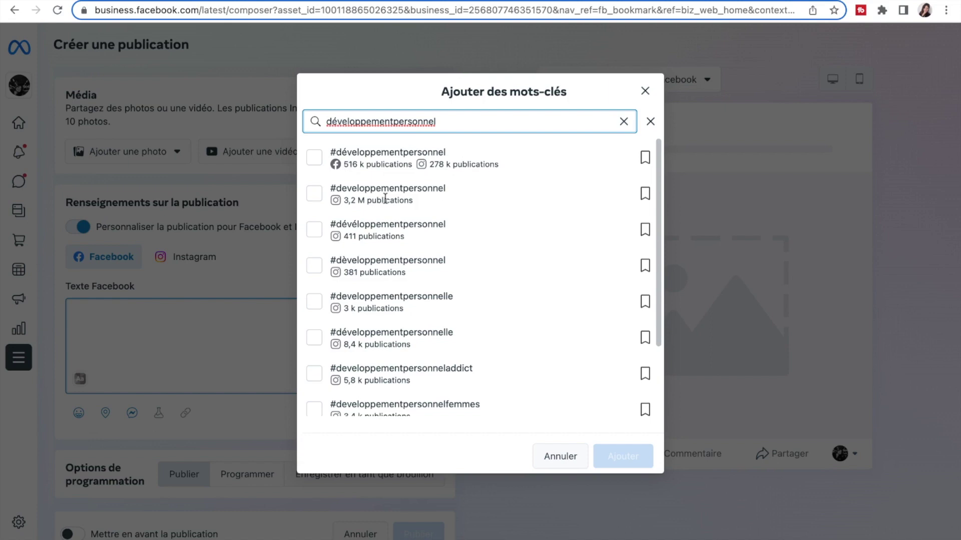
scroll(465, 326, down, 2)
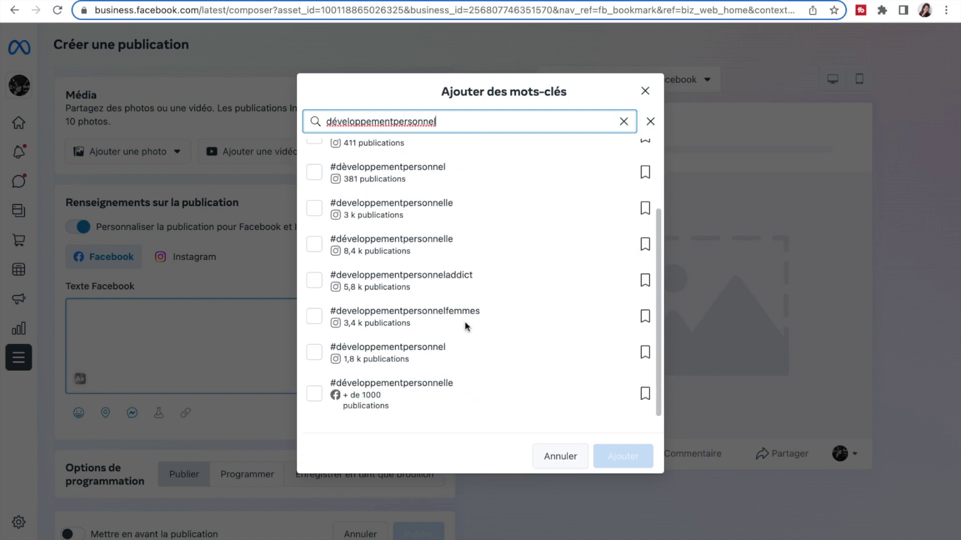
click(644, 91)
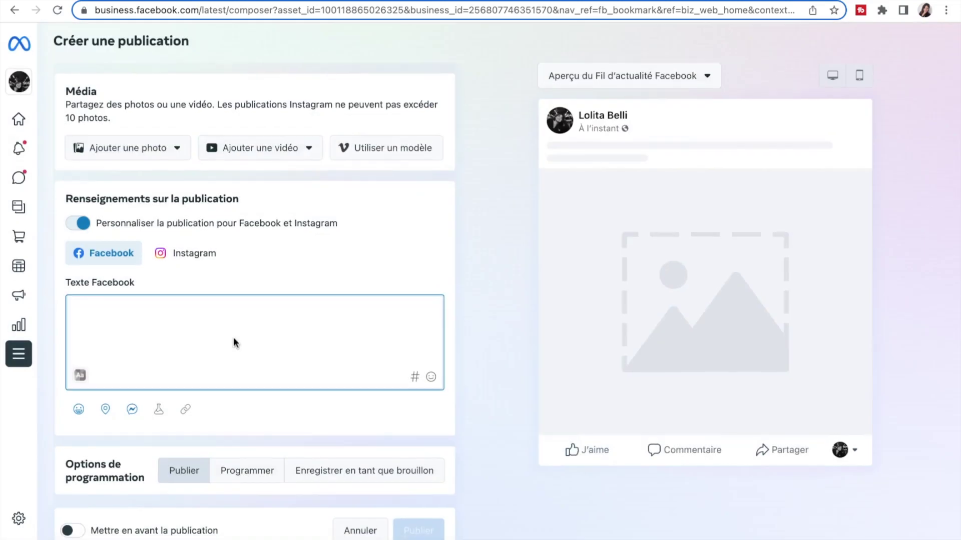
Set the post's publishing option to Programmer so it is scheduled for both Facebook and Instagram.
scroll(226, 352, up, 1)
click(210, 345)
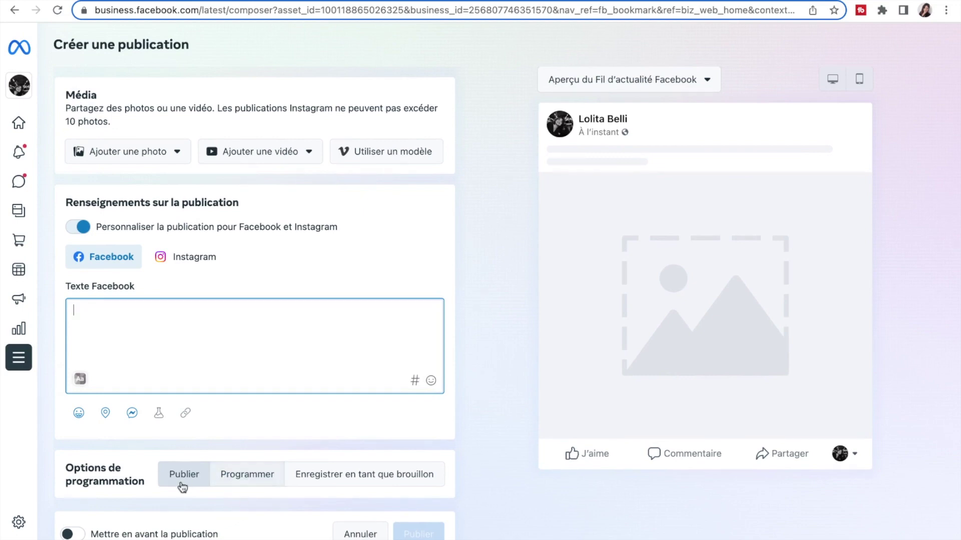
click(245, 476)
scroll(253, 480, down, 2)
scroll(265, 488, down, 2)
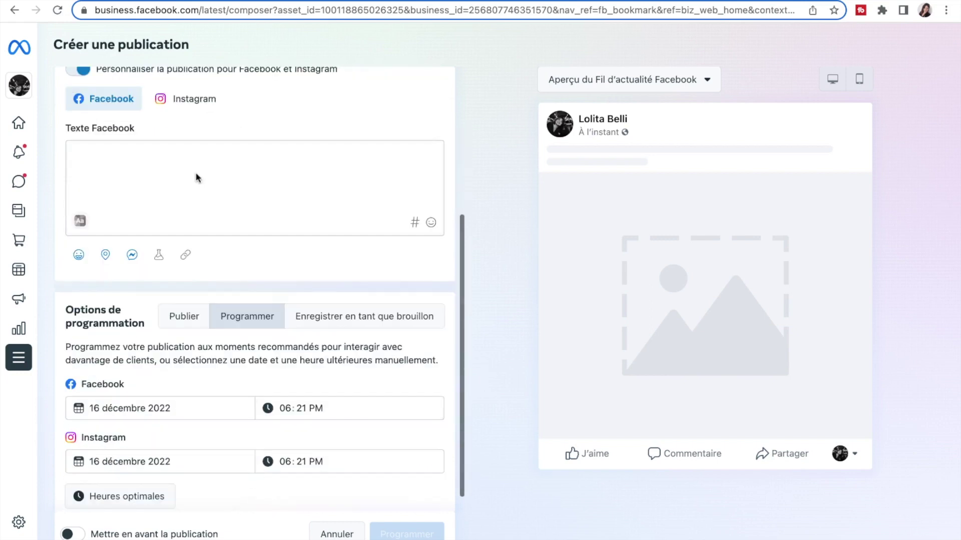
Review the schedule settings and the recommended optimal times for Facebook and Instagram.
click(152, 155)
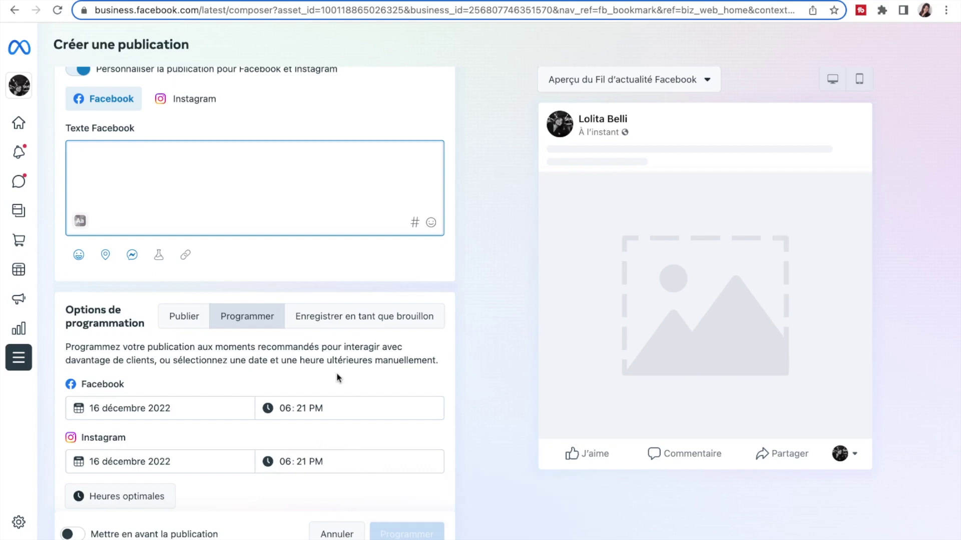
scroll(315, 382, up, 1)
scroll(315, 382, down, 2)
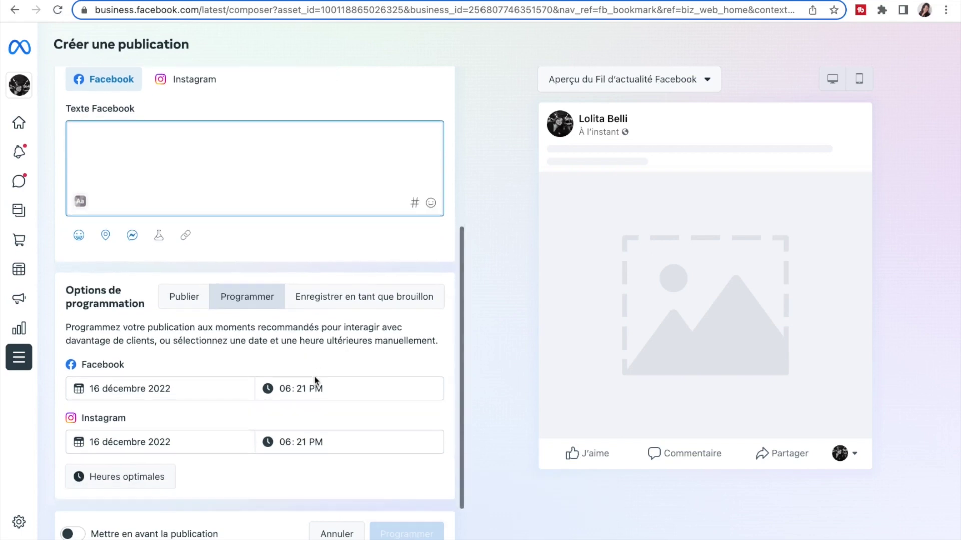
click(185, 140)
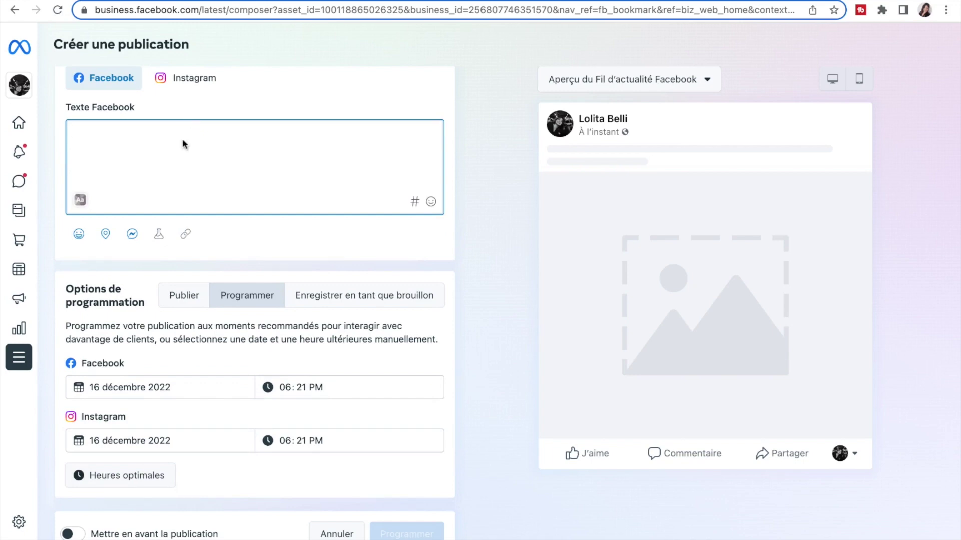
scroll(203, 207, down, 1)
click(145, 481)
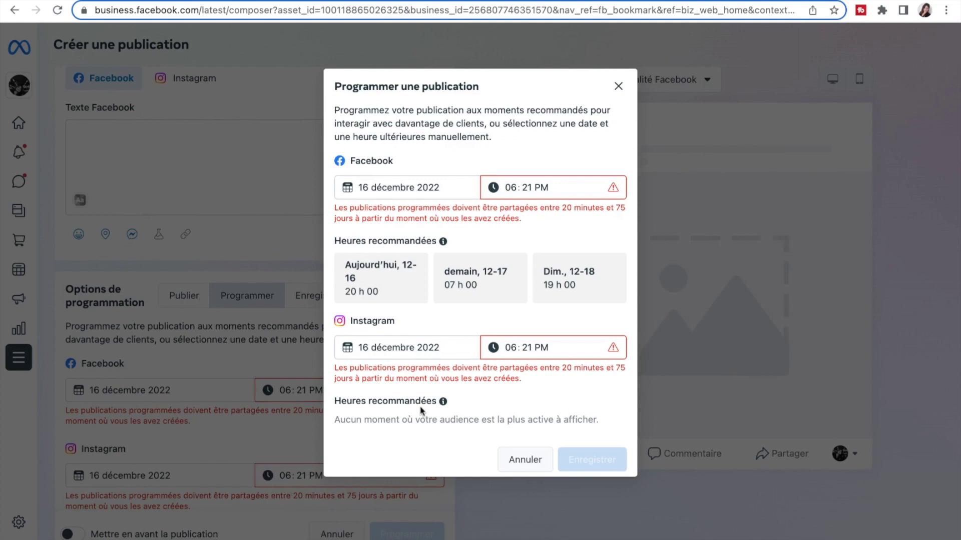
click(264, 275)
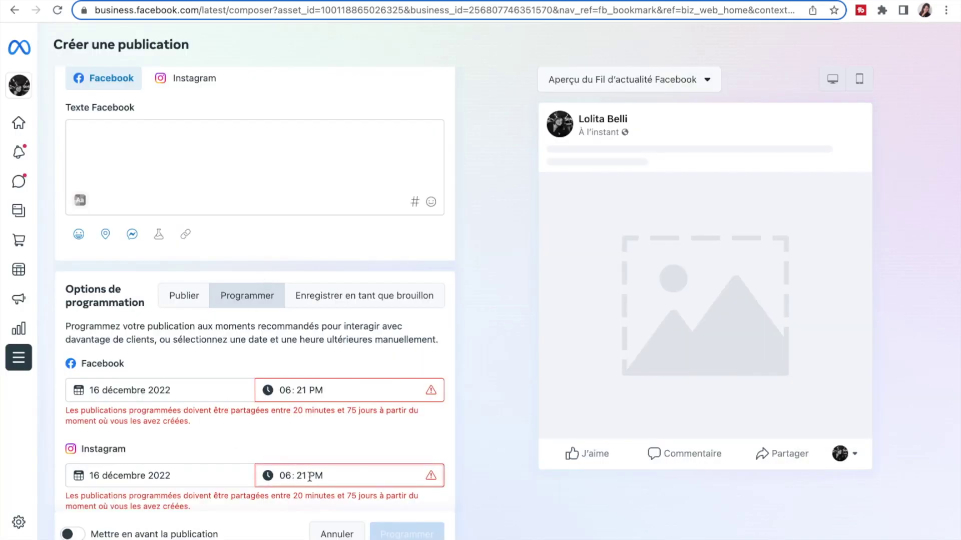
Set the scheduled Facebook time to 06:21 AM.
click(315, 390)
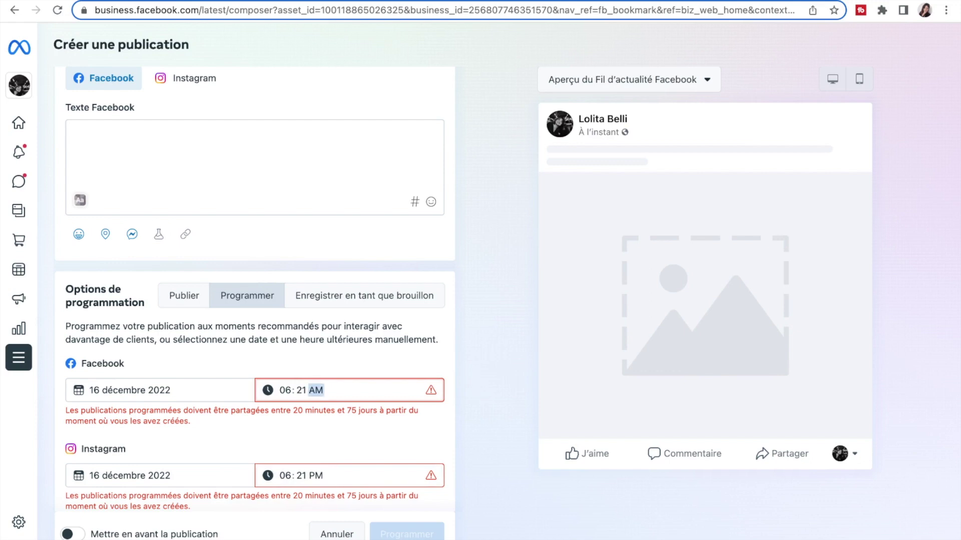
click(407, 368)
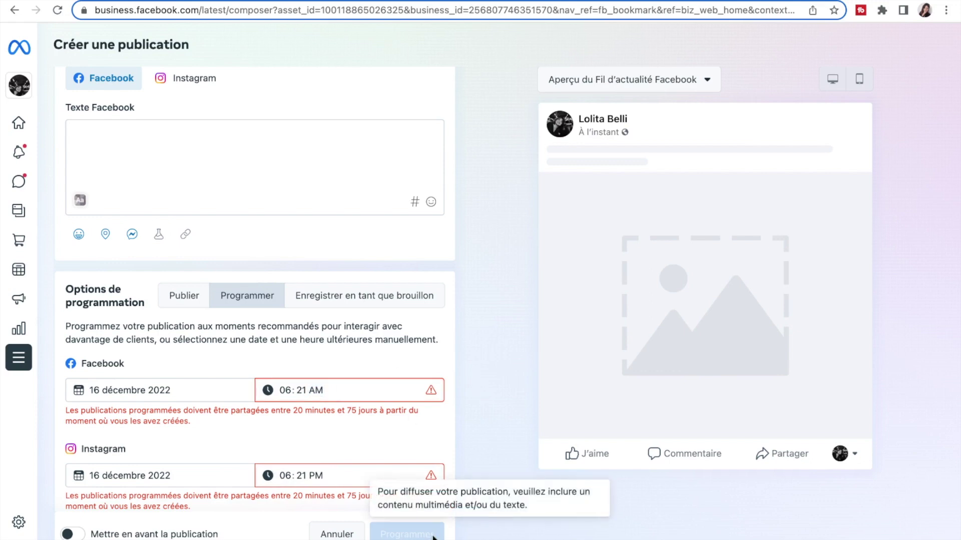
Open the Planificateur content calendar and look through the week's posts and stories.
click(20, 277)
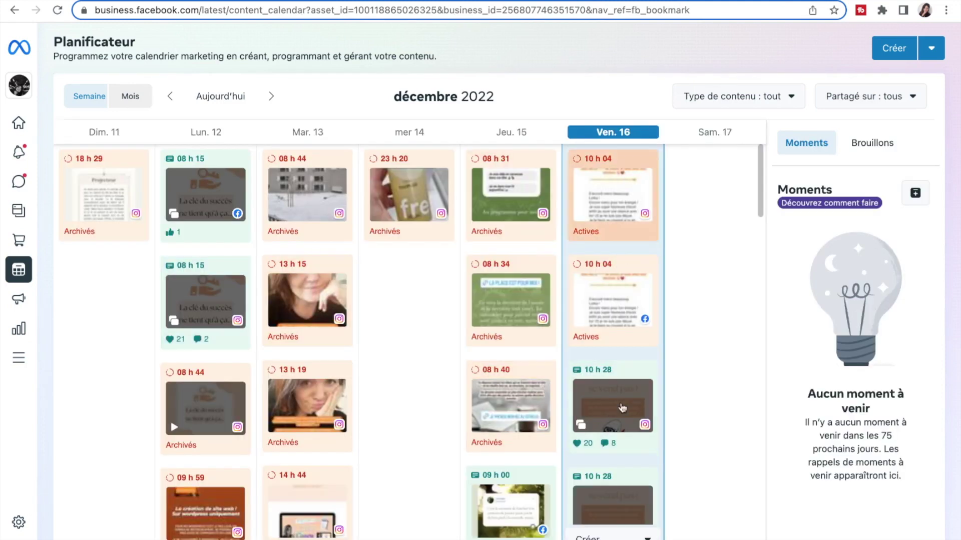
scroll(617, 408, down, 7)
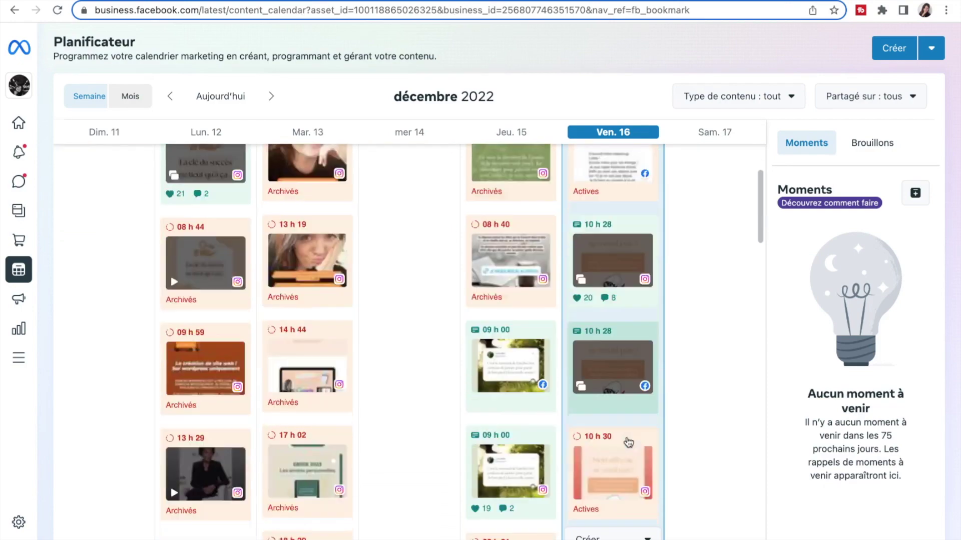
scroll(628, 443, up, 7)
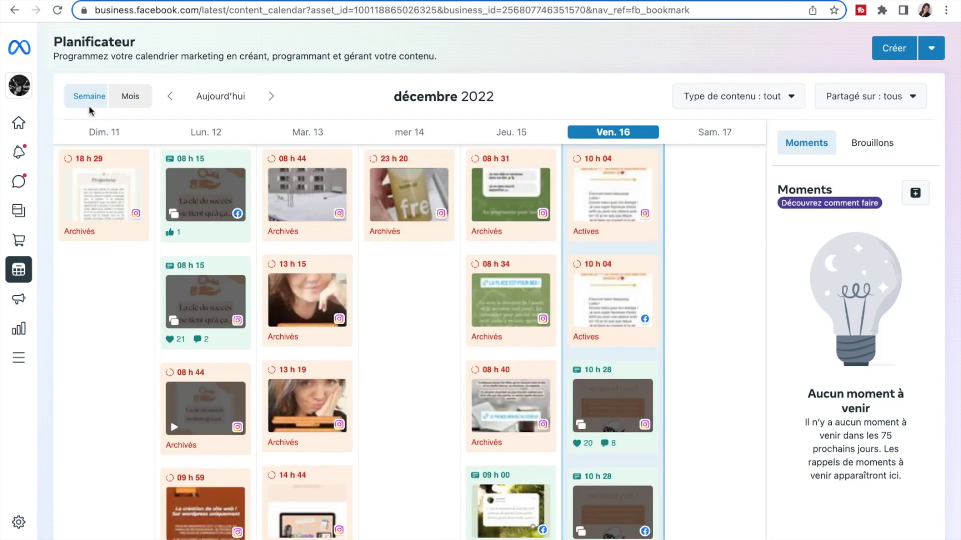
mouse_move(18, 129)
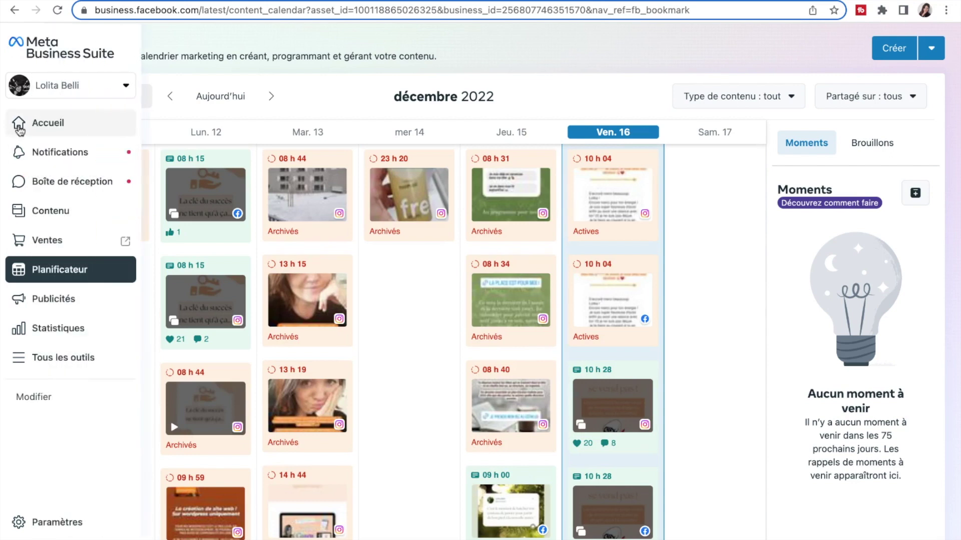